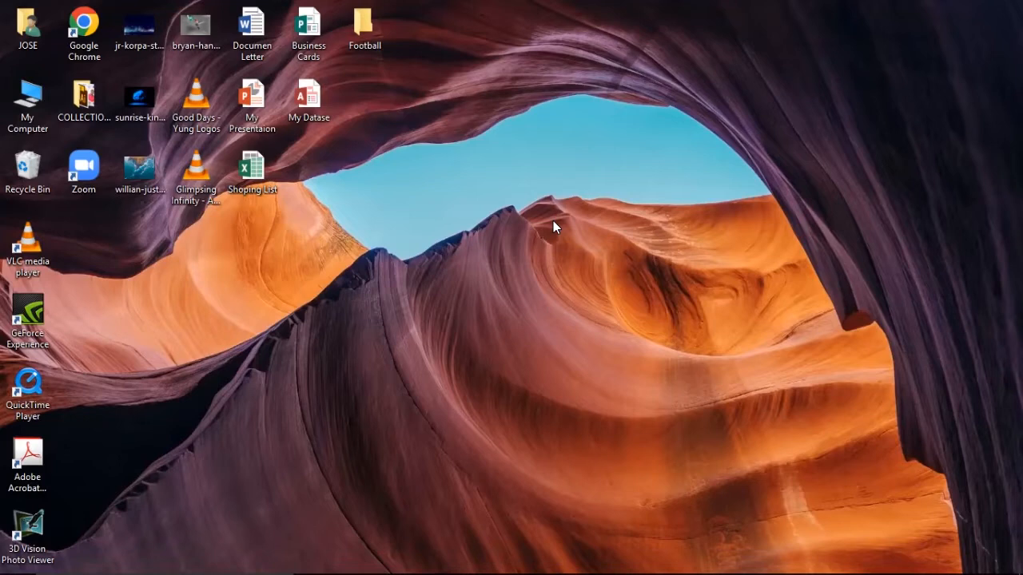
{"action": "left_click_drag", "start_coordinate": [480, 1], "coordinate": [103, 332]}
{"action": "left_click", "coordinate": [356, 108]}
{"action": "left_click", "coordinate": [200, 127]}
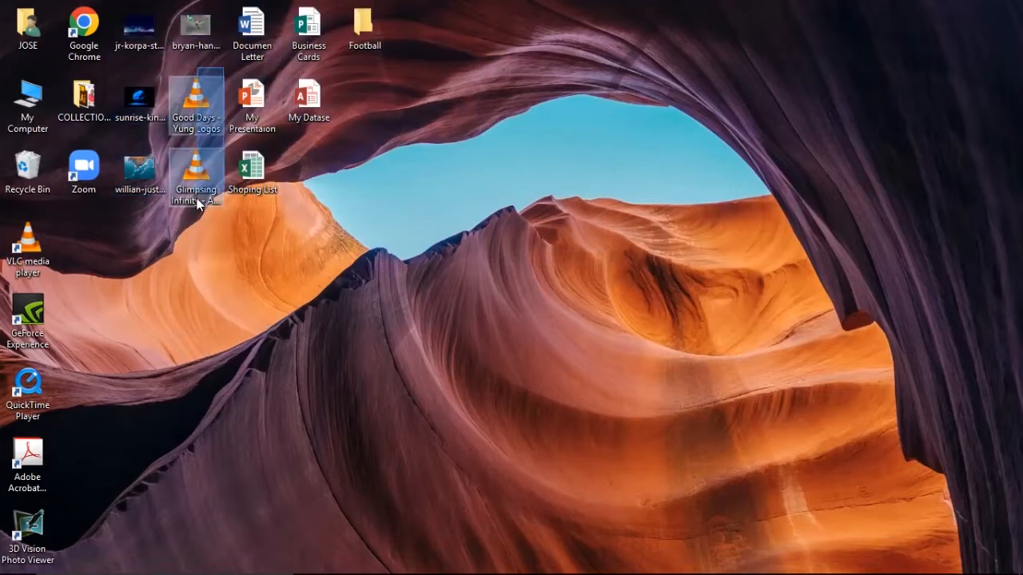
{"action": "left_click_drag", "start_coordinate": [162, 5], "coordinate": [146, 174]}
{"action": "left_click_drag", "start_coordinate": [234, 6], "coordinate": [318, 210]}
{"action": "left_click", "coordinate": [368, 28], "text": "ctrl"}
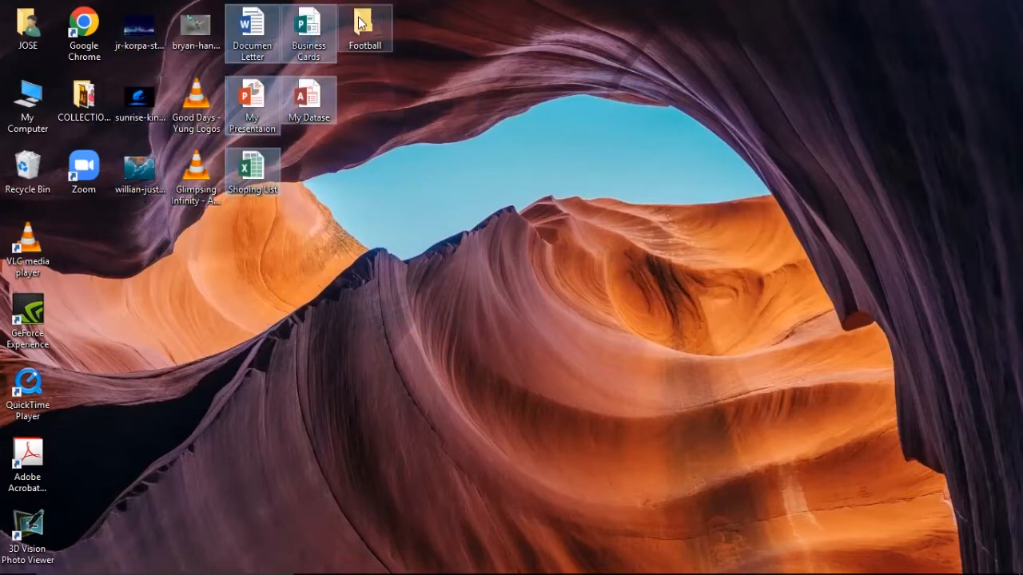
{"action": "left_click", "coordinate": [375, 21]}
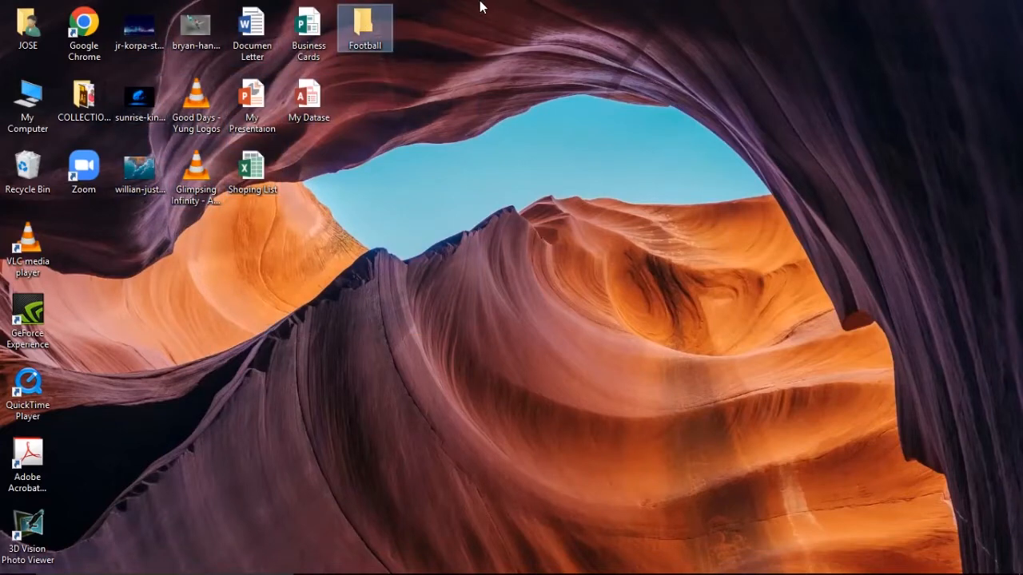
{"action": "left_click_drag", "start_coordinate": [480, 1], "coordinate": [133, 296]}
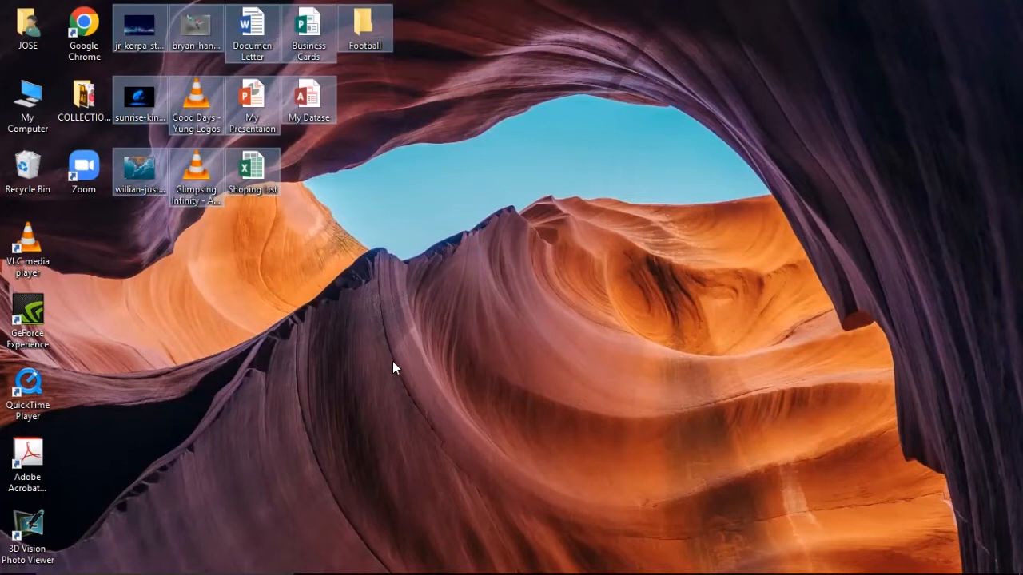
{"action": "left_click", "coordinate": [432, 473]}
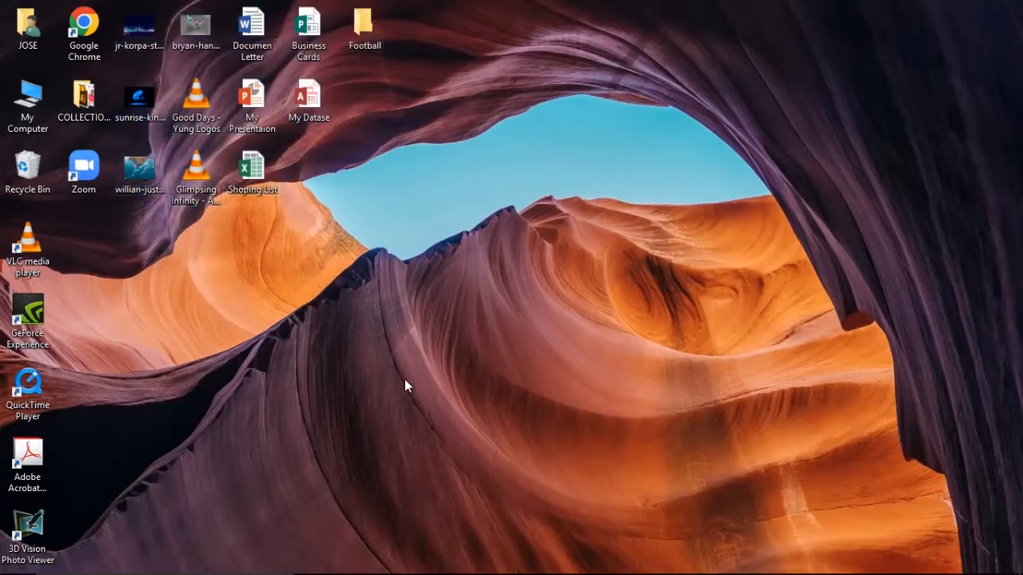
{"action": "left_click_drag", "start_coordinate": [509, 2], "coordinate": [124, 304]}
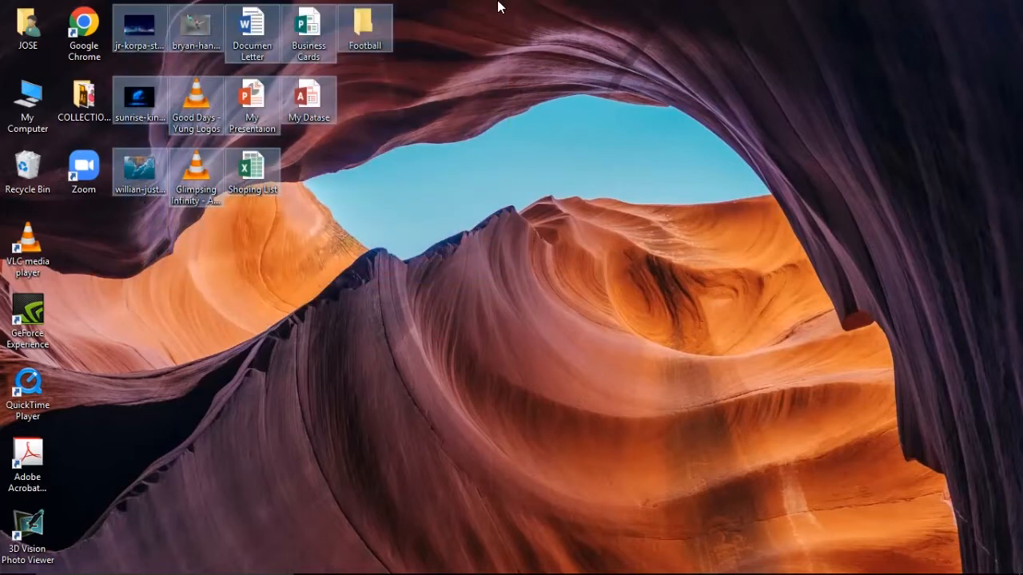
{"action": "left_click", "coordinate": [381, 398]}
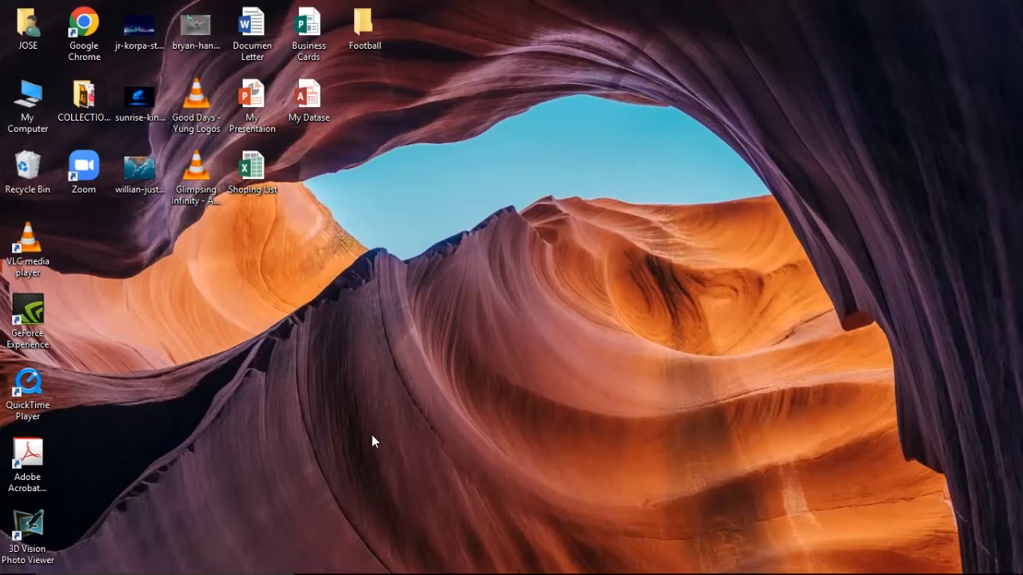
- Create a new folder named MY FILES in an empty area of the desktop
{"action": "right_click", "coordinate": [369, 395]}
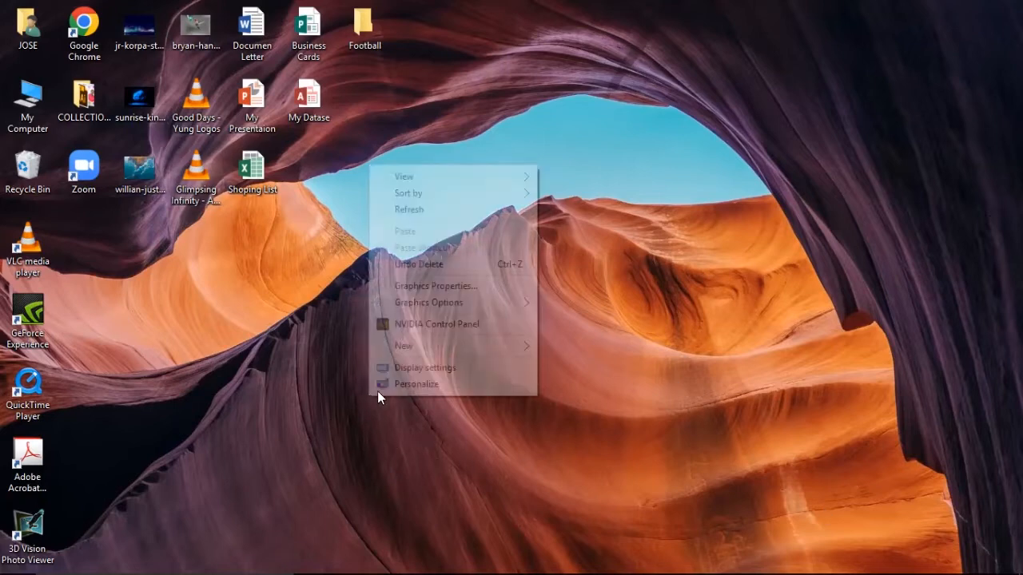
{"action": "mouse_move", "coordinate": [450, 345]}
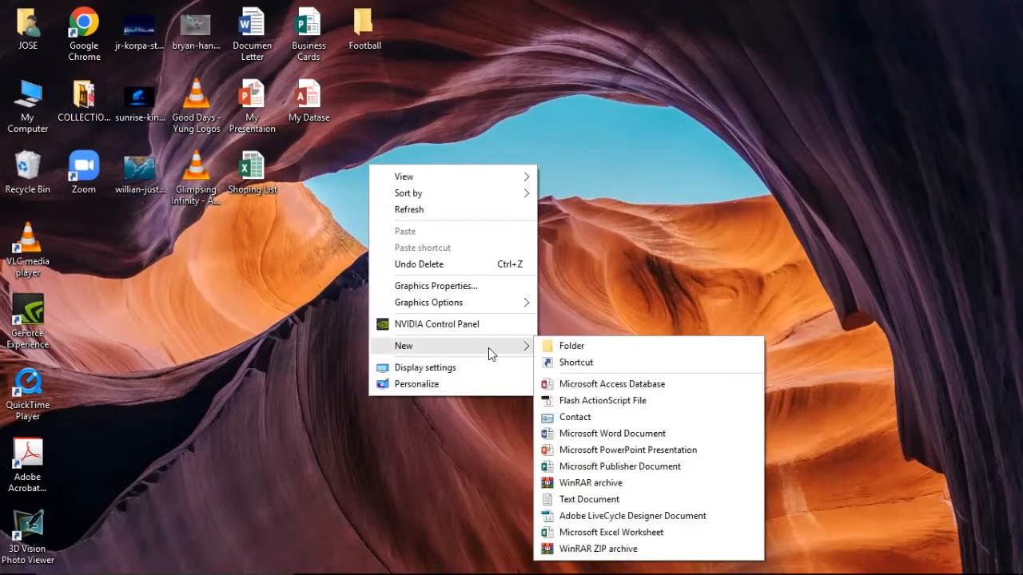
{"action": "left_click", "coordinate": [596, 350]}
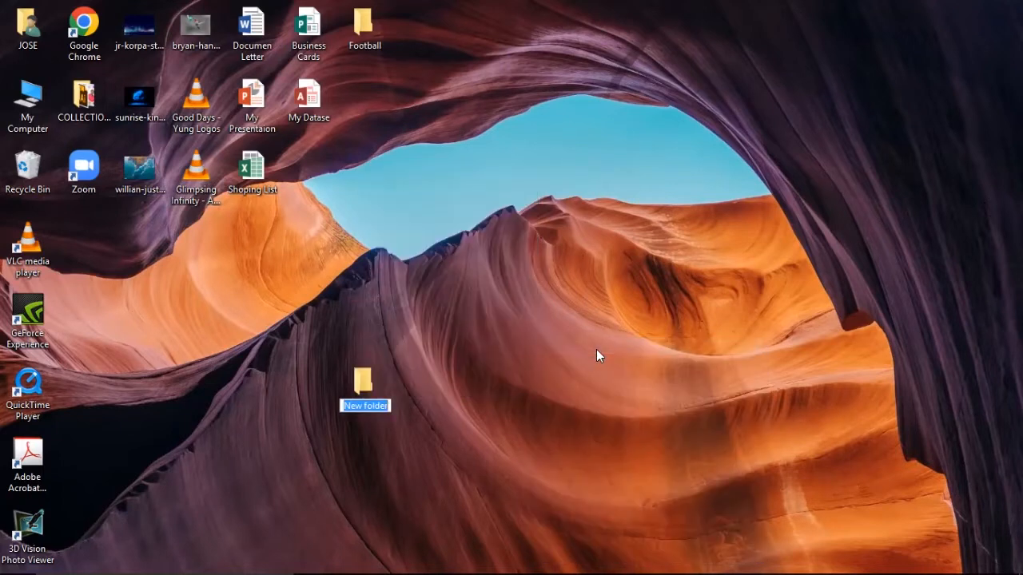
{"action": "type", "text": "M"}
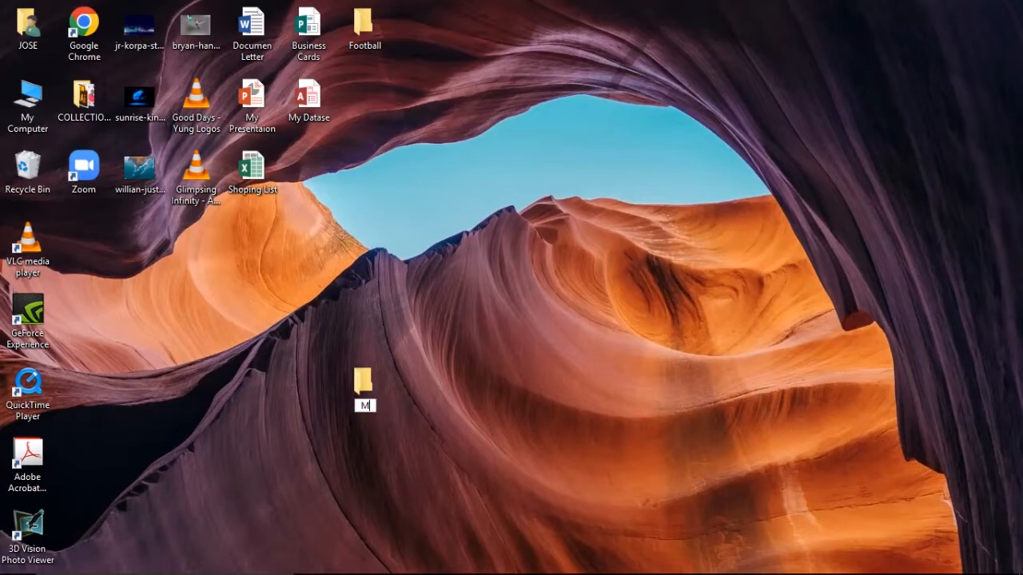
{"action": "type", "text": "Y FILES"}
{"action": "key", "text": "Return"}
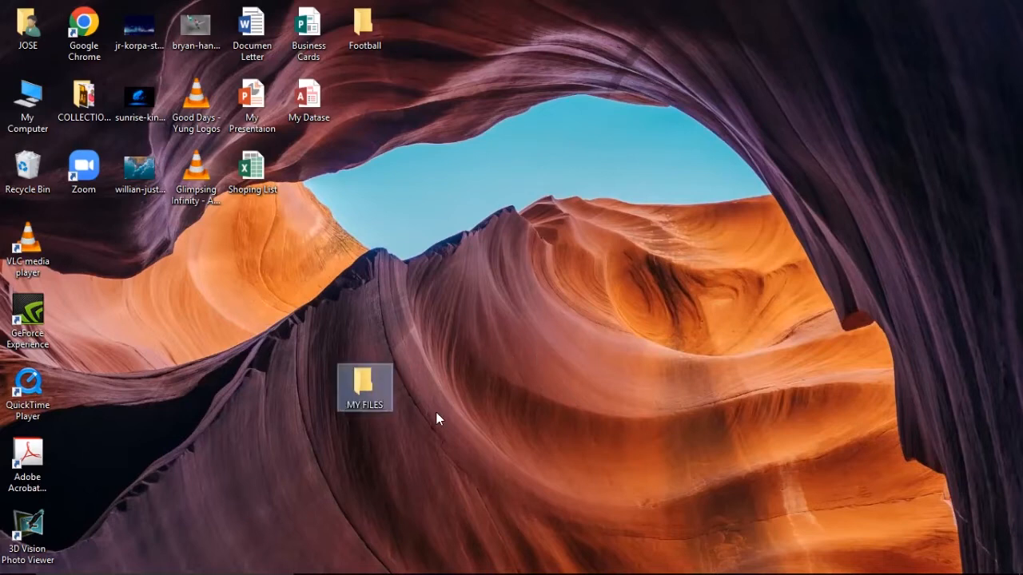
{"action": "left_click", "coordinate": [467, 401]}
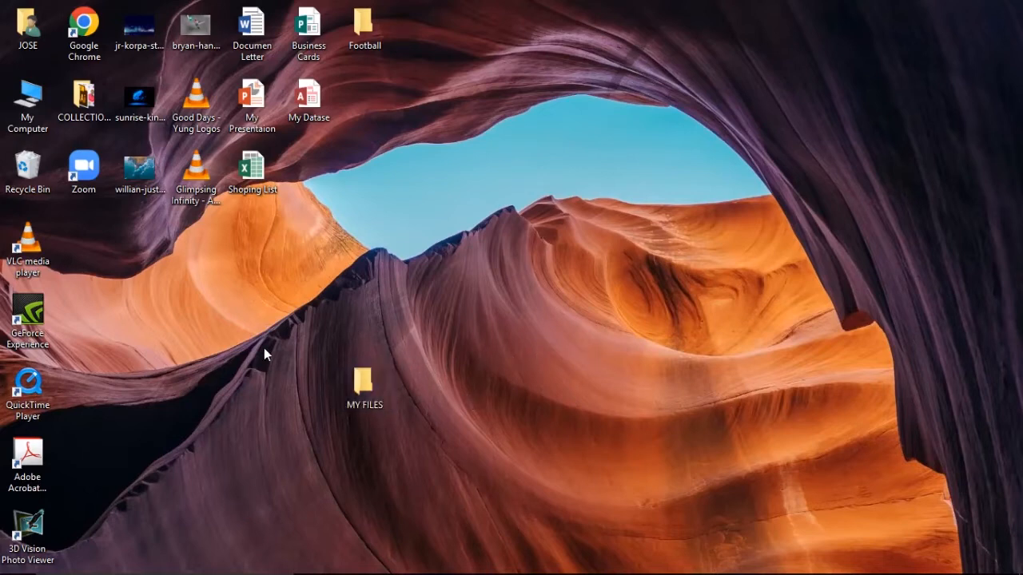
- Open the MY FILES folder and place its window below the desktop's picture, audio and Office file icons
{"action": "double_click", "coordinate": [360, 380]}
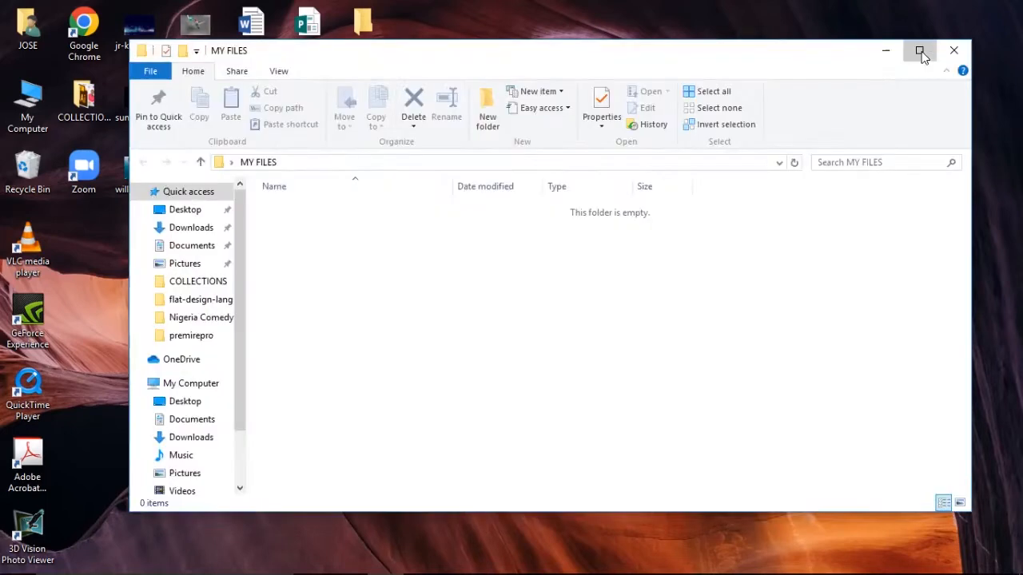
{"action": "left_click", "coordinate": [913, 52]}
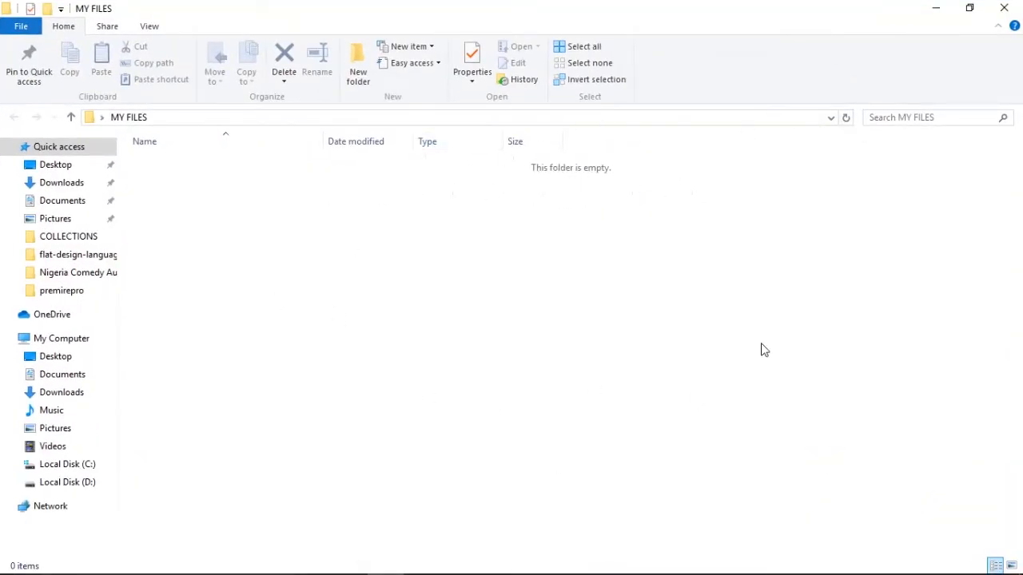
{"action": "left_click", "coordinate": [967, 10]}
{"action": "left_click_drag", "start_coordinate": [615, 54], "coordinate": [630, 234]}
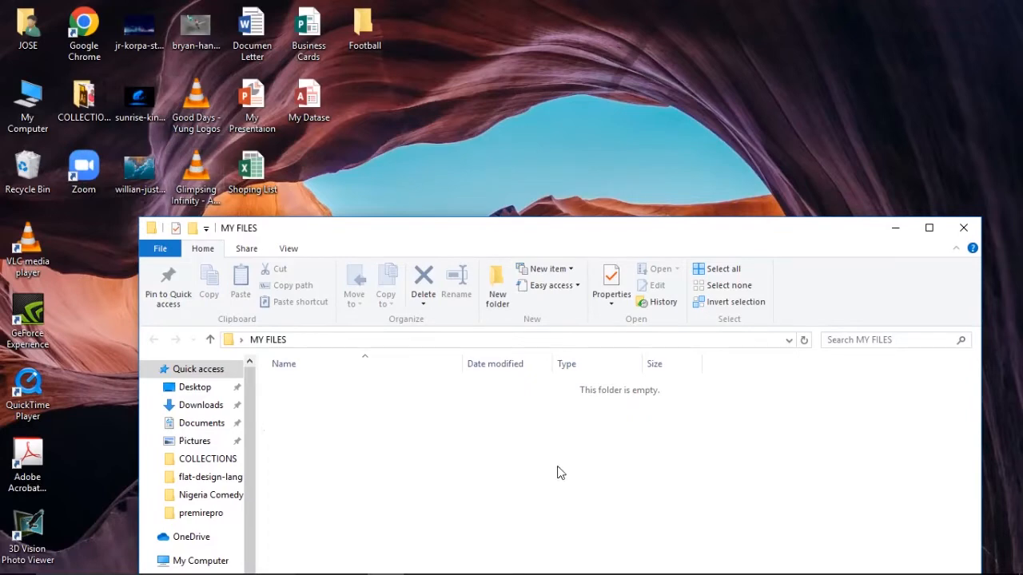
{"action": "mouse_move", "coordinate": [588, 227]}
{"action": "left_mouse_down"}
{"action": "mouse_move", "coordinate": [607, 210]}
{"action": "mouse_move", "coordinate": [594, 235]}
{"action": "mouse_move", "coordinate": [591, 227]}
{"action": "left_mouse_up"}
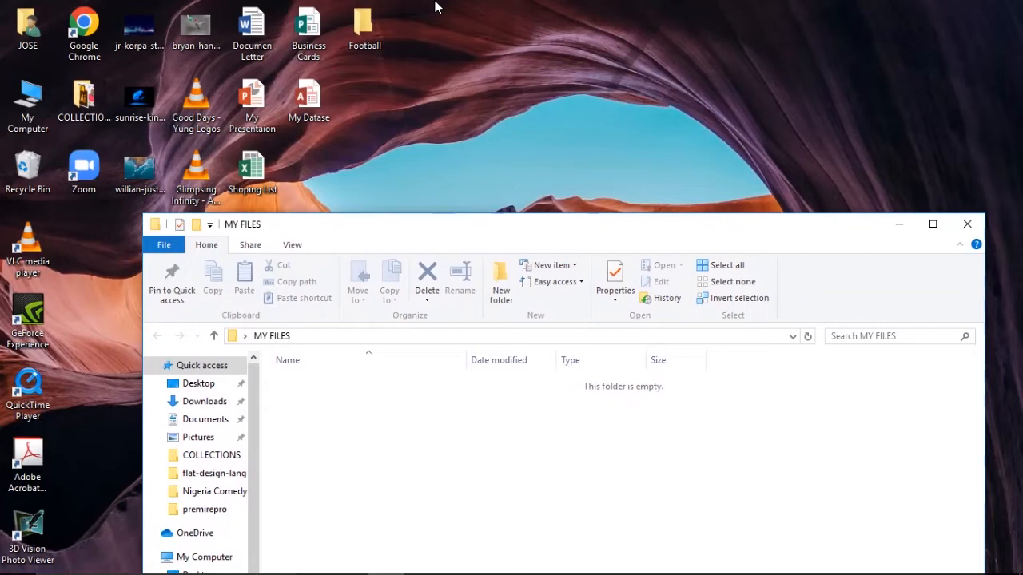
- Copy the desktop's pictures, audio tracks, Office files and Football folder into the MY FILES folder
{"action": "left_click_drag", "start_coordinate": [443, 3], "coordinate": [112, 244]}
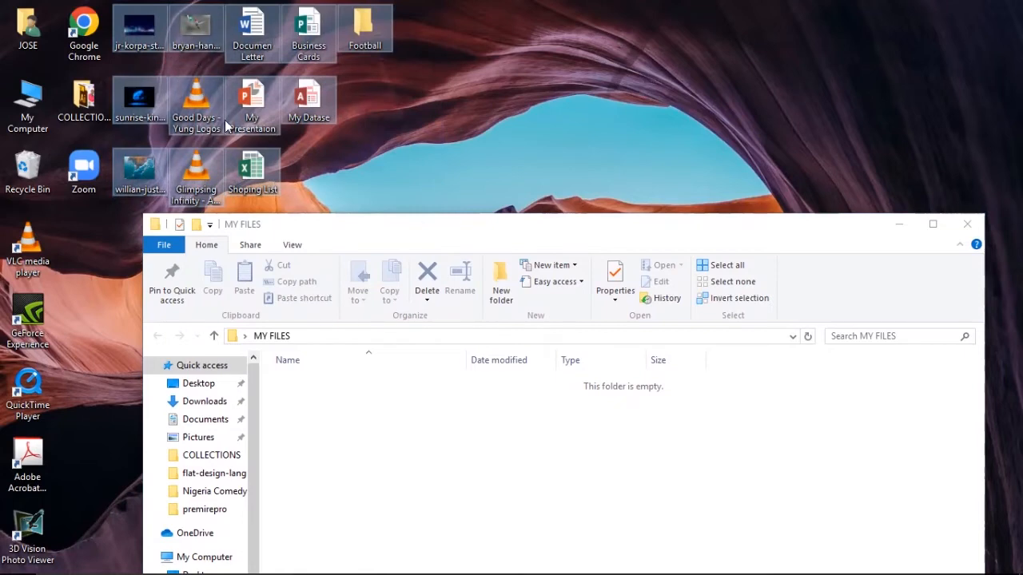
{"action": "right_click", "coordinate": [245, 31]}
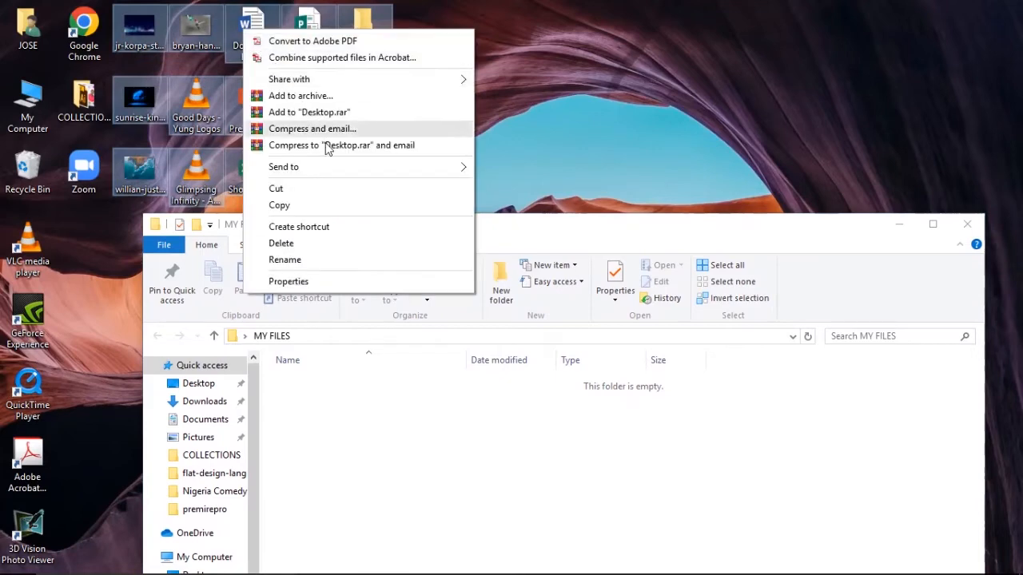
{"action": "left_click", "coordinate": [346, 205]}
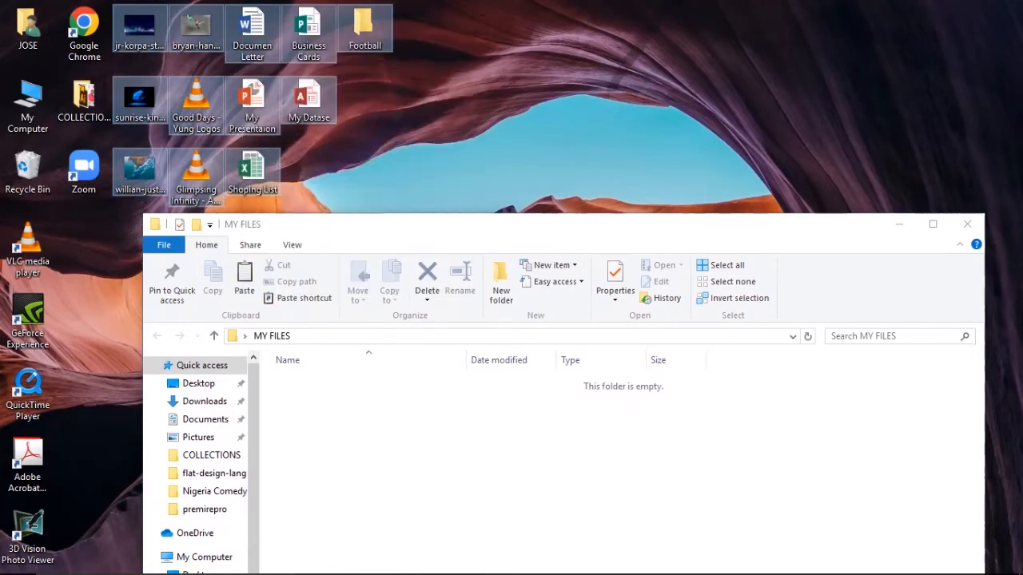
{"action": "left_click", "coordinate": [932, 224]}
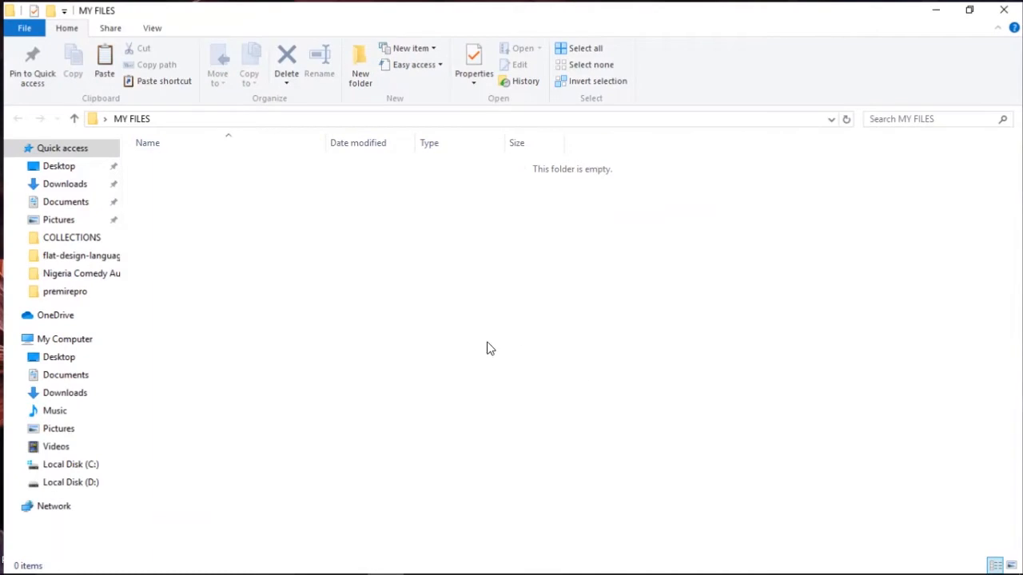
{"action": "right_click", "coordinate": [445, 339]}
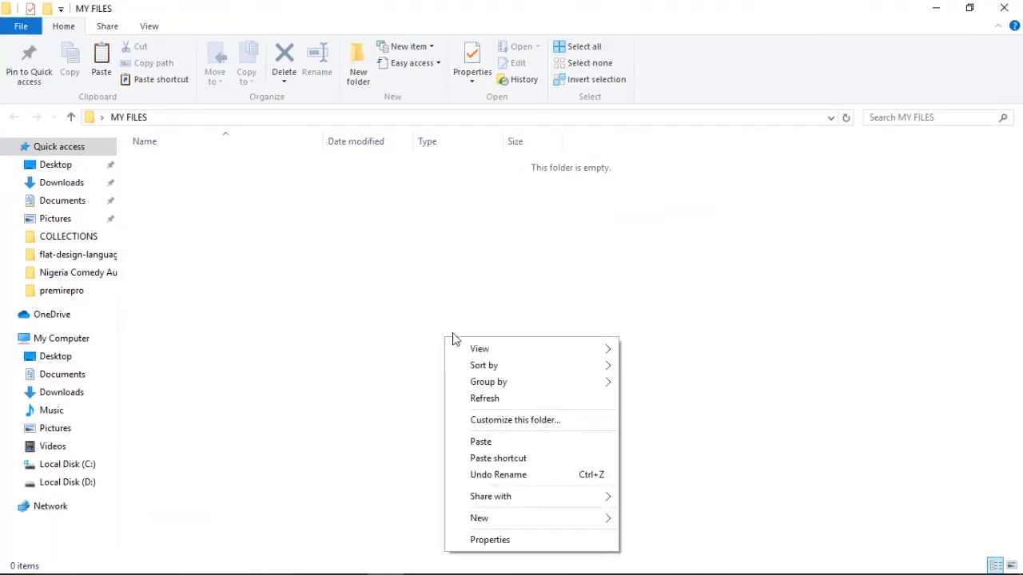
{"action": "left_click", "coordinate": [545, 444]}
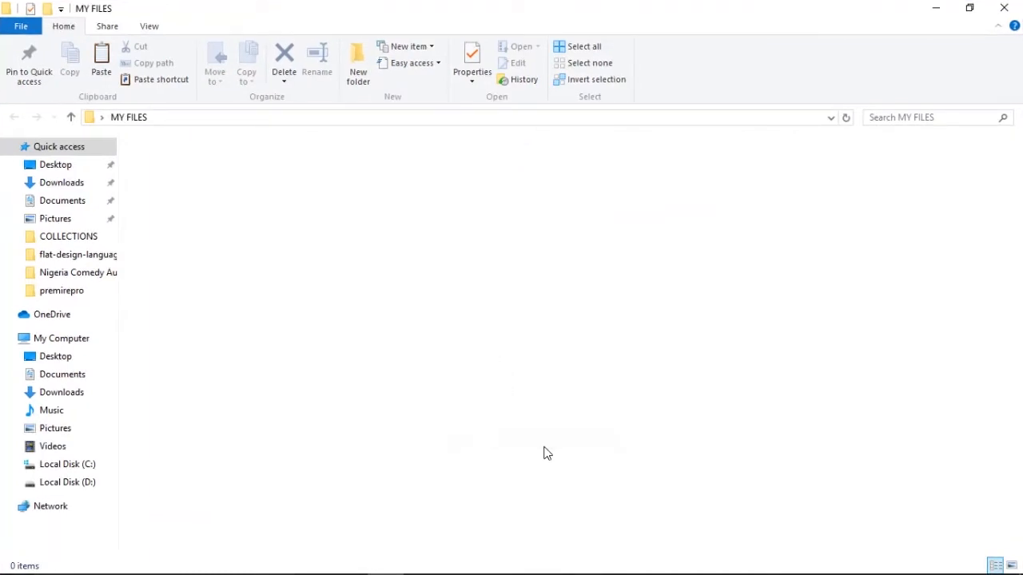
- Restore and reposition the MY FILES window to compare the copied files with the originals on the desktop
{"action": "left_click", "coordinate": [969, 8]}
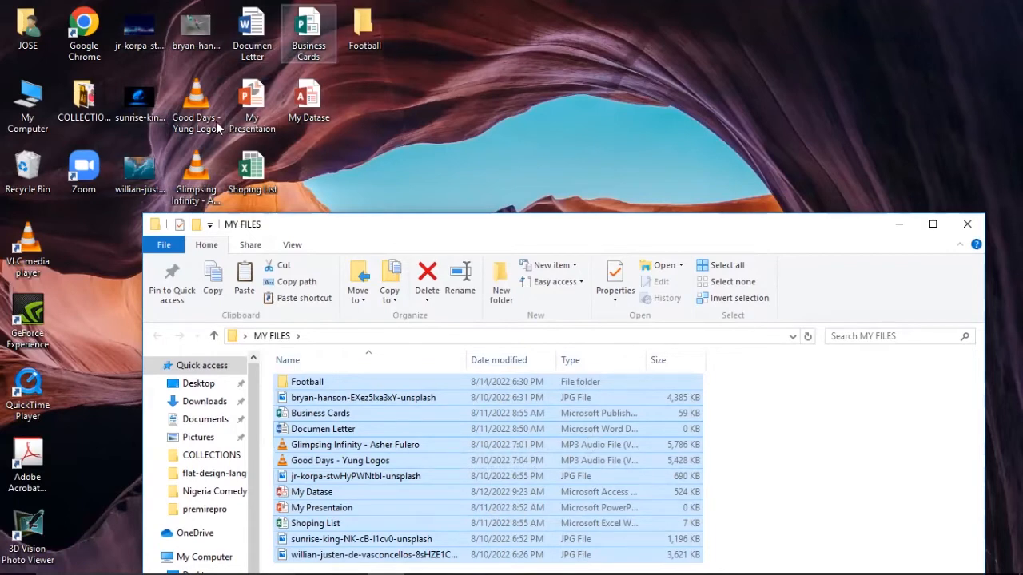
{"action": "left_click_drag", "start_coordinate": [453, 7], "coordinate": [124, 196]}
{"action": "left_click", "coordinate": [726, 232]}
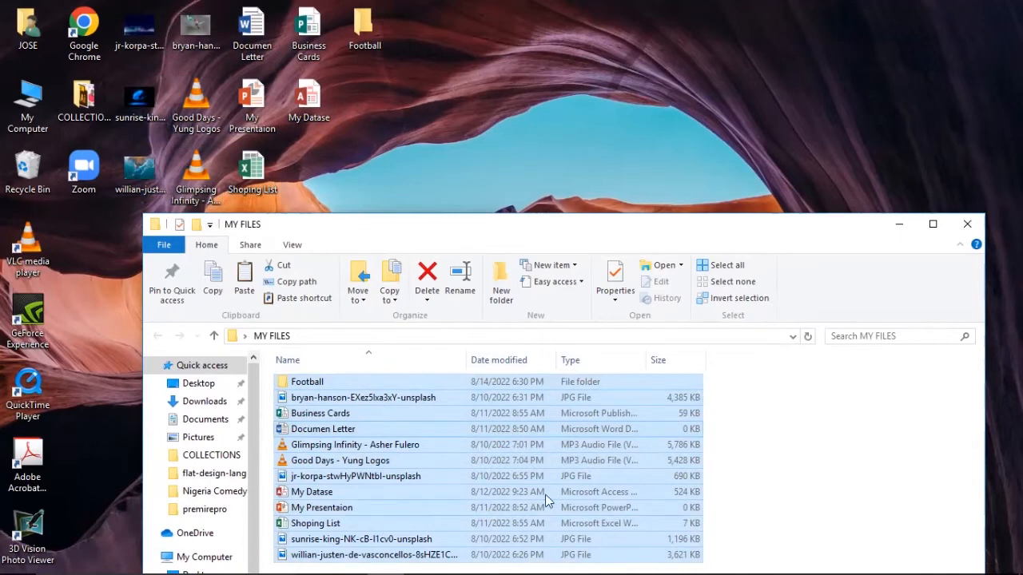
{"action": "left_click_drag", "start_coordinate": [657, 231], "coordinate": [656, 199]}
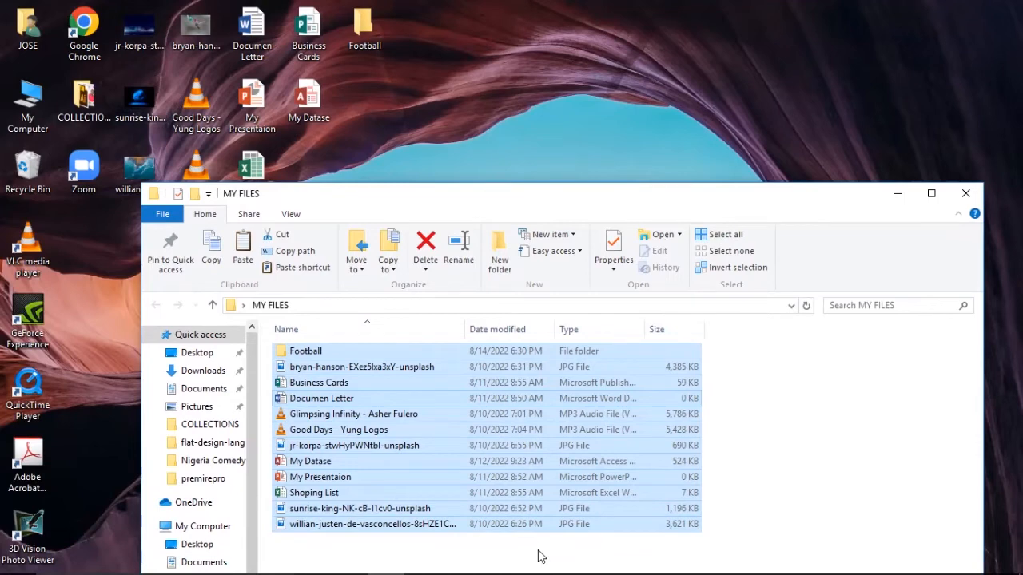
{"action": "left_click_drag", "start_coordinate": [655, 201], "coordinate": [664, 172]}
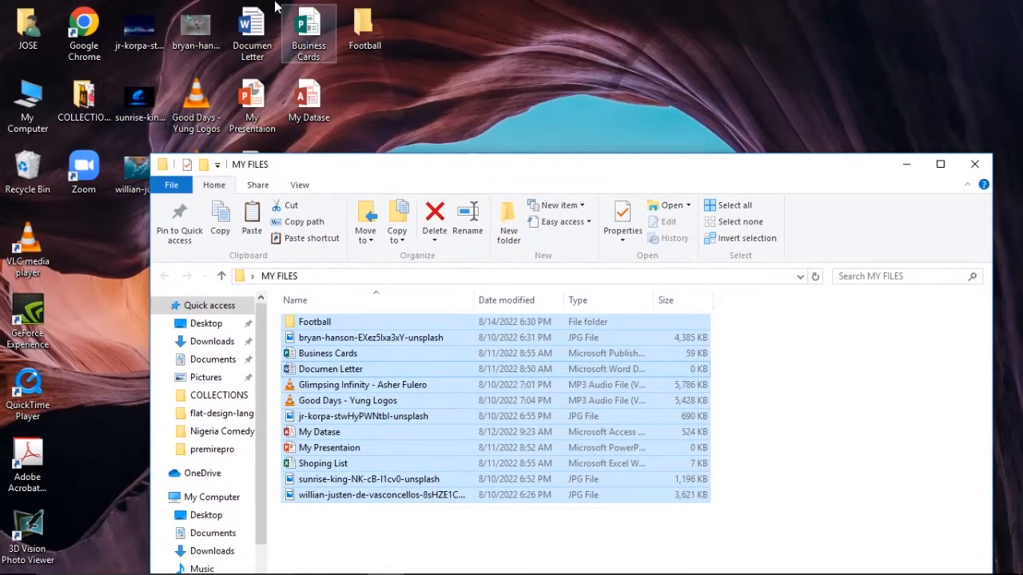
{"action": "left_click_drag", "start_coordinate": [511, 173], "coordinate": [514, 159]}
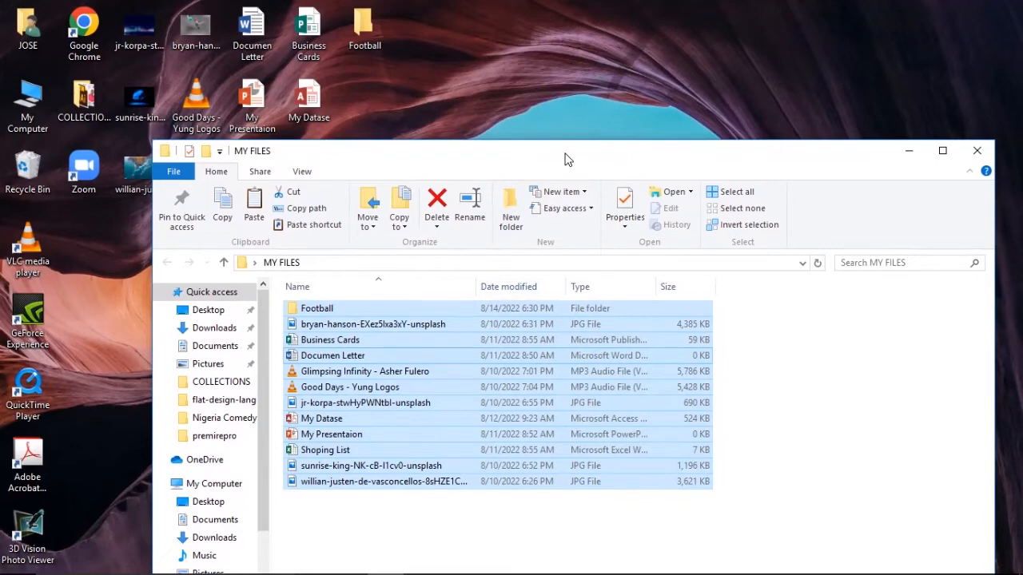
- Create a subfolder named MOVED OR CUT FILES inside the MY FILES folder
{"action": "left_click", "coordinate": [453, 524]}
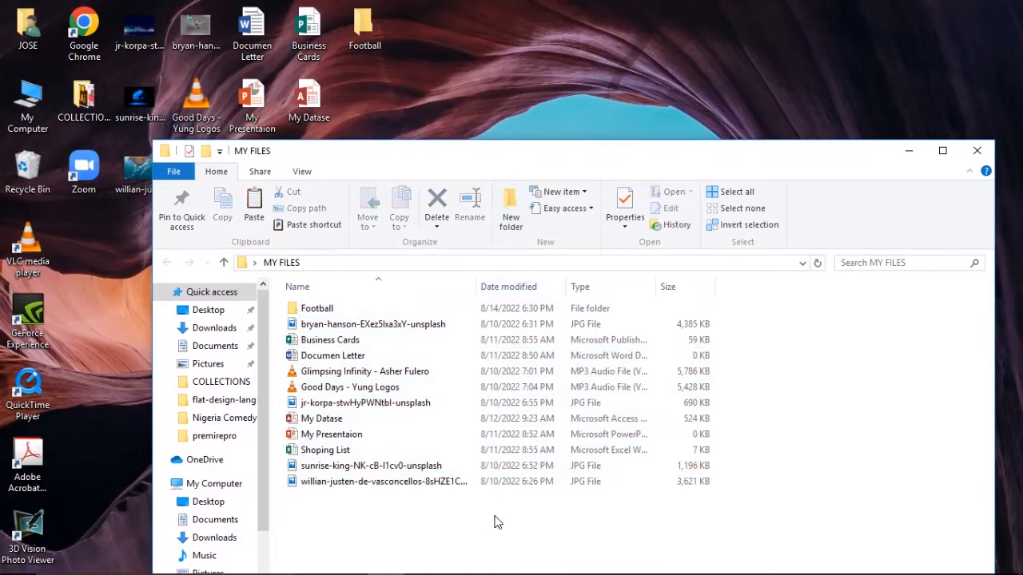
{"action": "right_click", "coordinate": [488, 514]}
{"action": "mouse_move", "coordinate": [615, 484]}
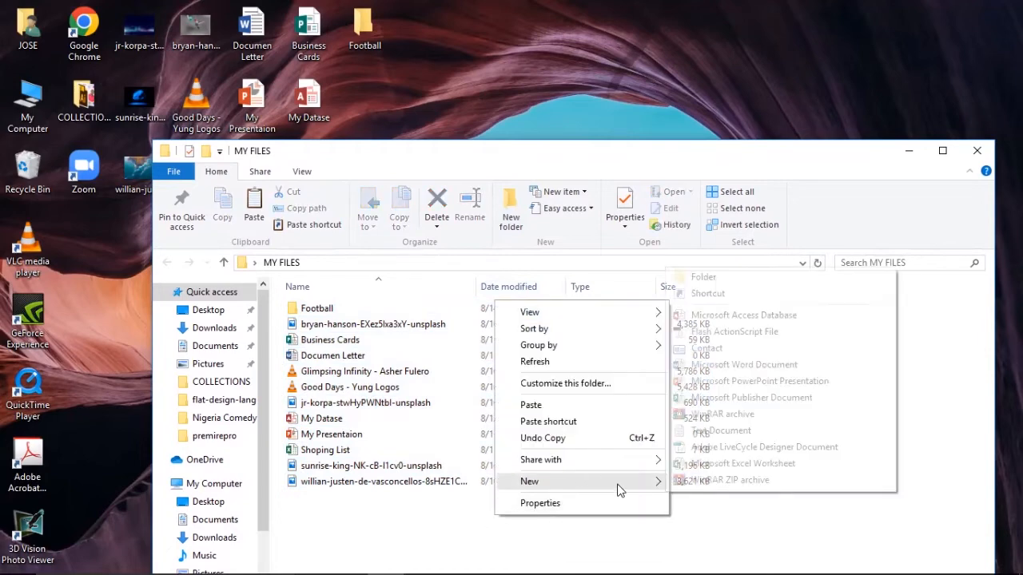
{"action": "left_click", "coordinate": [786, 275]}
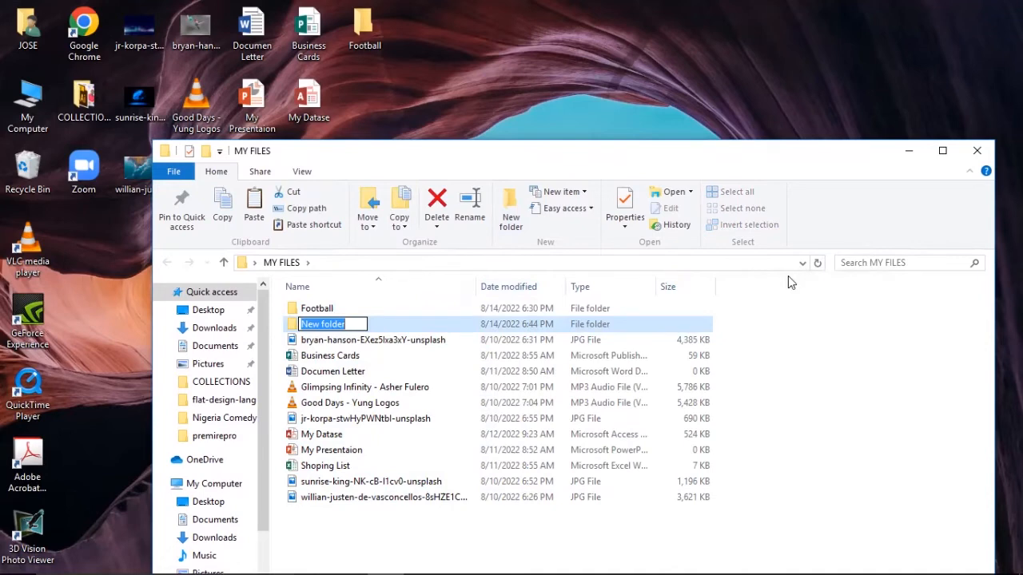
{"action": "type", "text": "moved"}
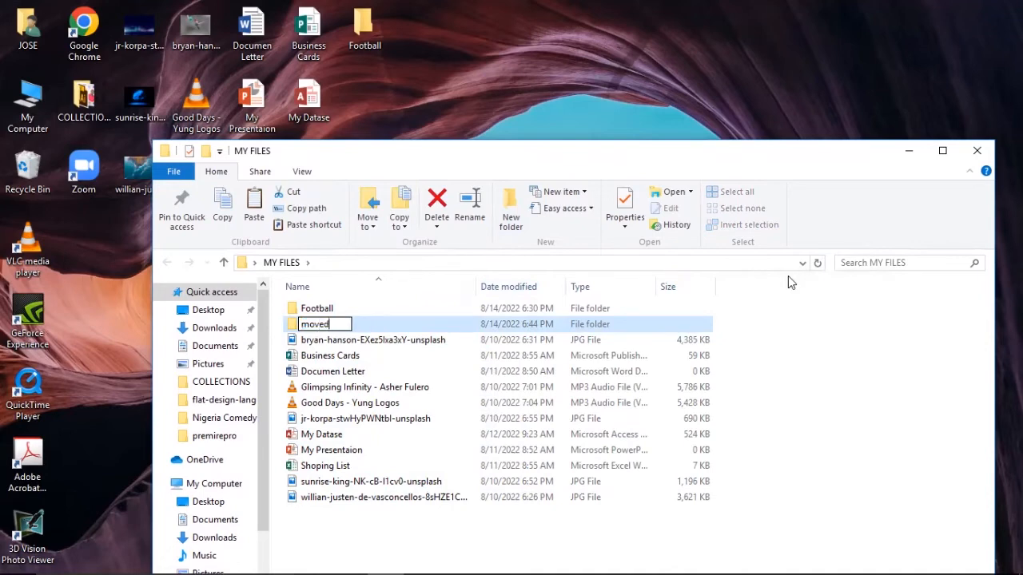
{"action": "key", "text": "BackSpace"}
{"action": "key", "text": "BackSpace"}
{"action": "key", "text": "BackSpace"}
{"action": "key", "text": "BackSpace"}
{"action": "key", "text": "BackSpace"}
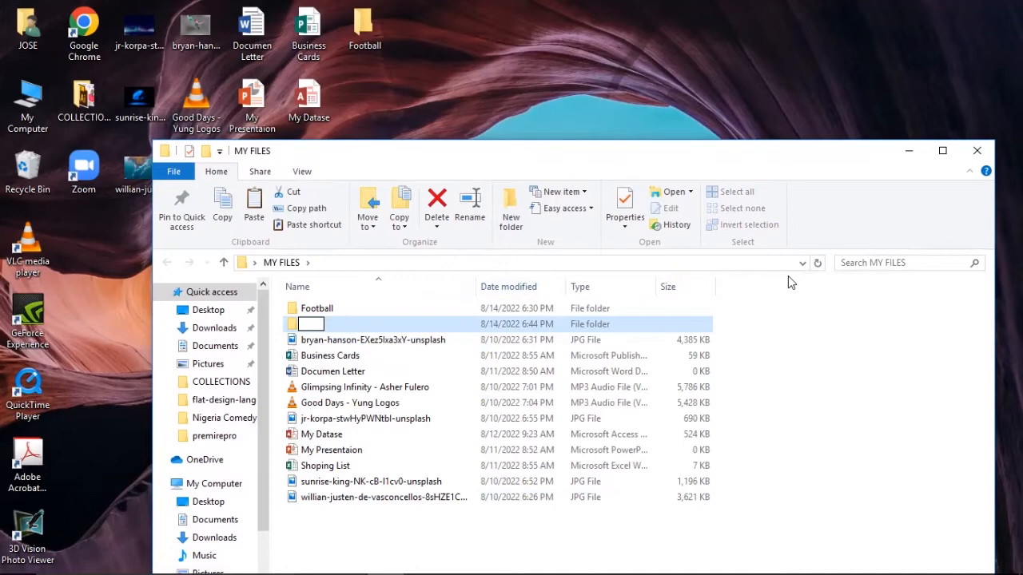
{"action": "type", "text": "MOVED A"}
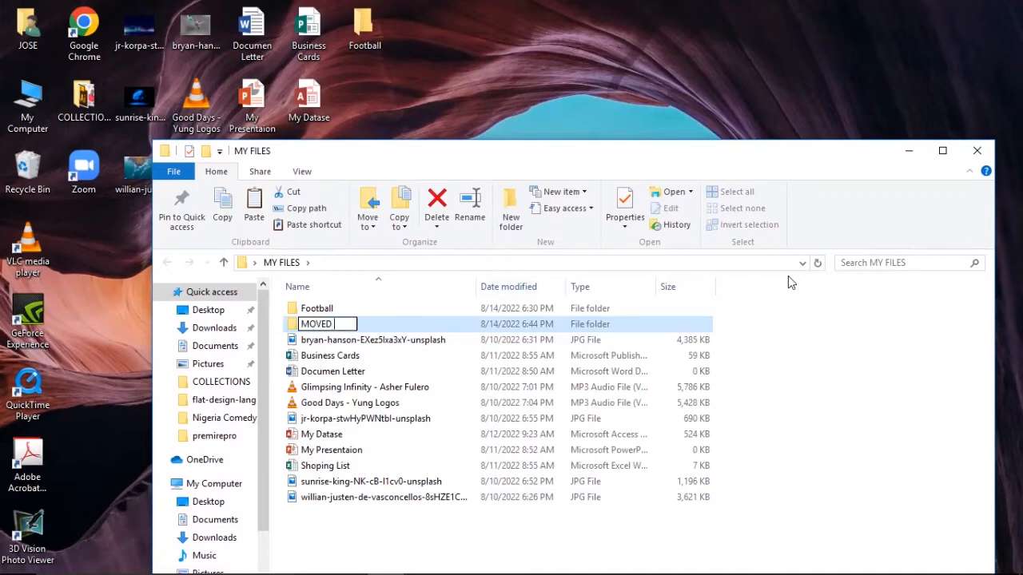
{"action": "key", "text": "BackSpace"}
{"action": "type", "text": "OR CUT FILES"}
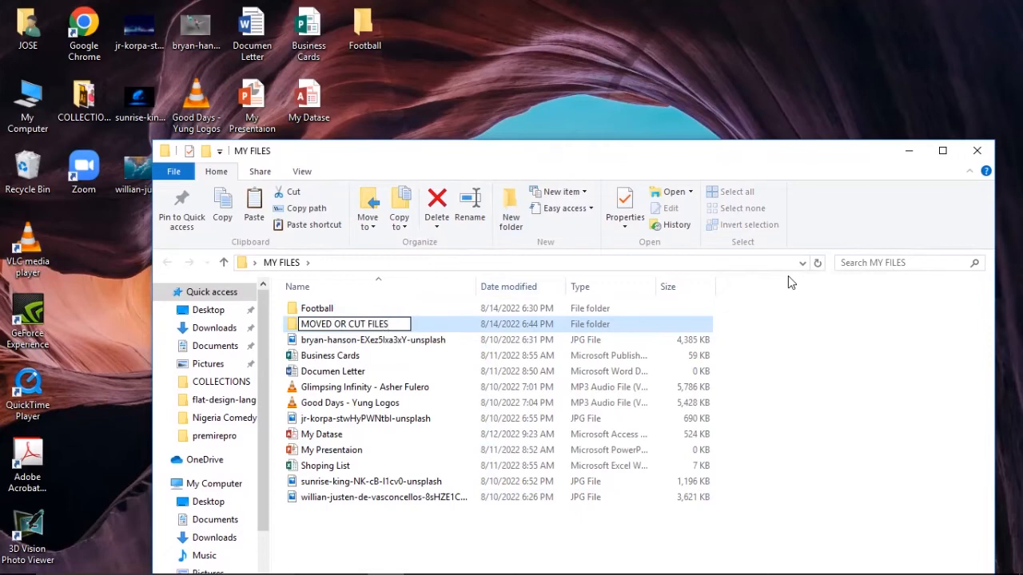
{"action": "key", "text": "Return"}
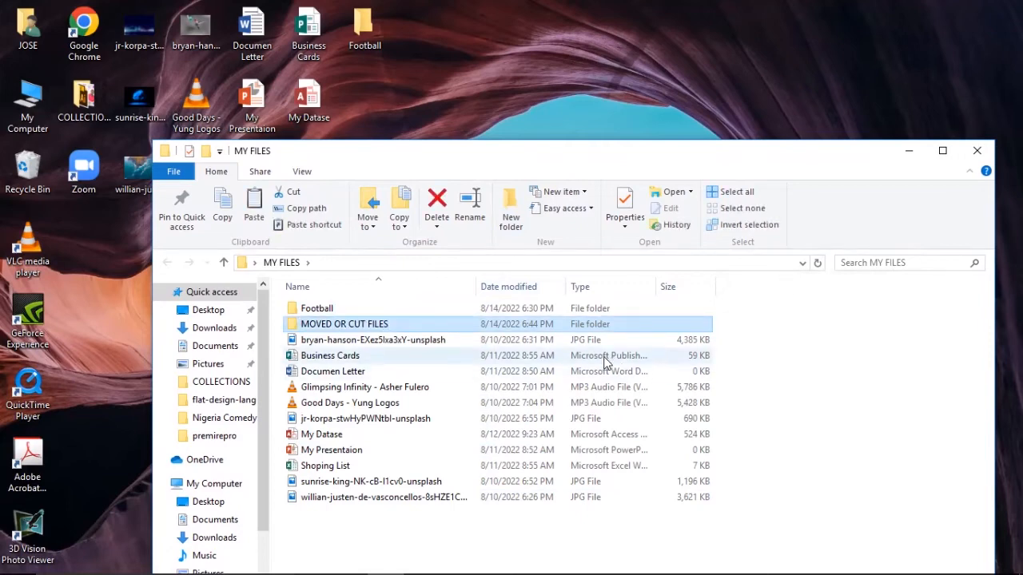
- Cut the desktop's pictures, audio tracks, Office files and Football folder and paste them into the MOVED OR CUT FILES folder
{"action": "double_click", "coordinate": [455, 326]}
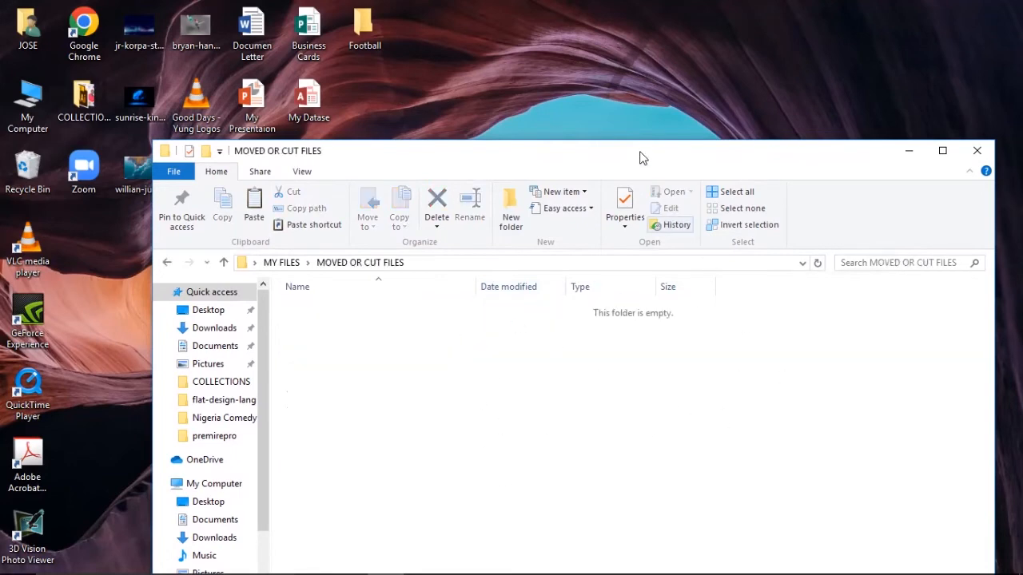
{"action": "left_click_drag", "start_coordinate": [641, 157], "coordinate": [638, 234]}
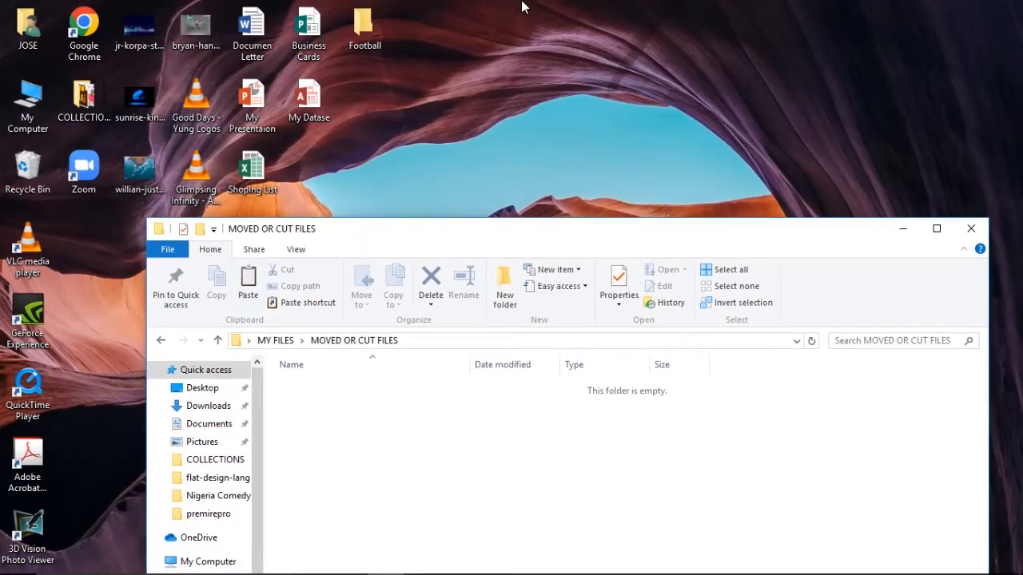
{"action": "left_click_drag", "start_coordinate": [521, 2], "coordinate": [130, 224]}
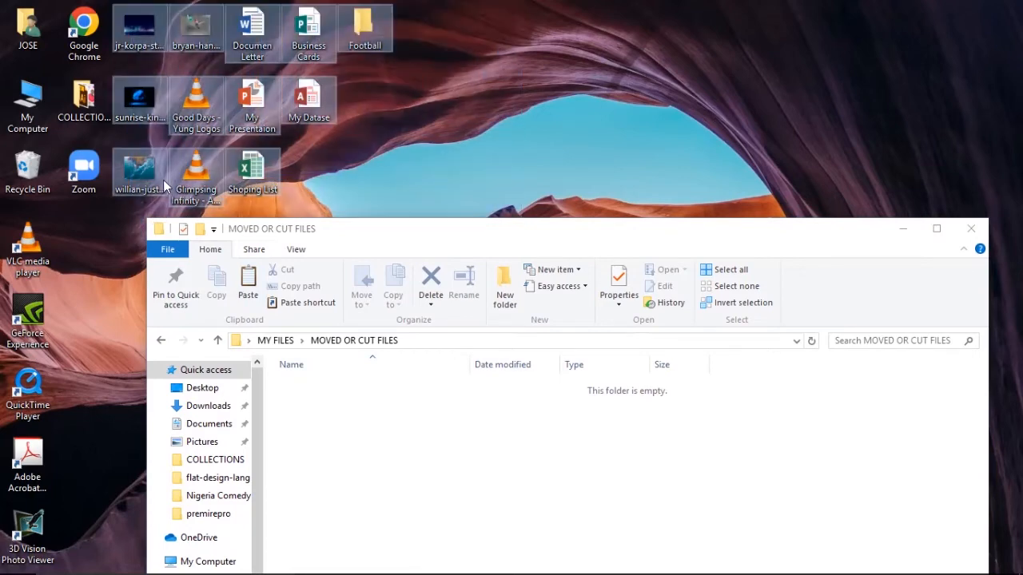
{"action": "right_click", "coordinate": [194, 104]}
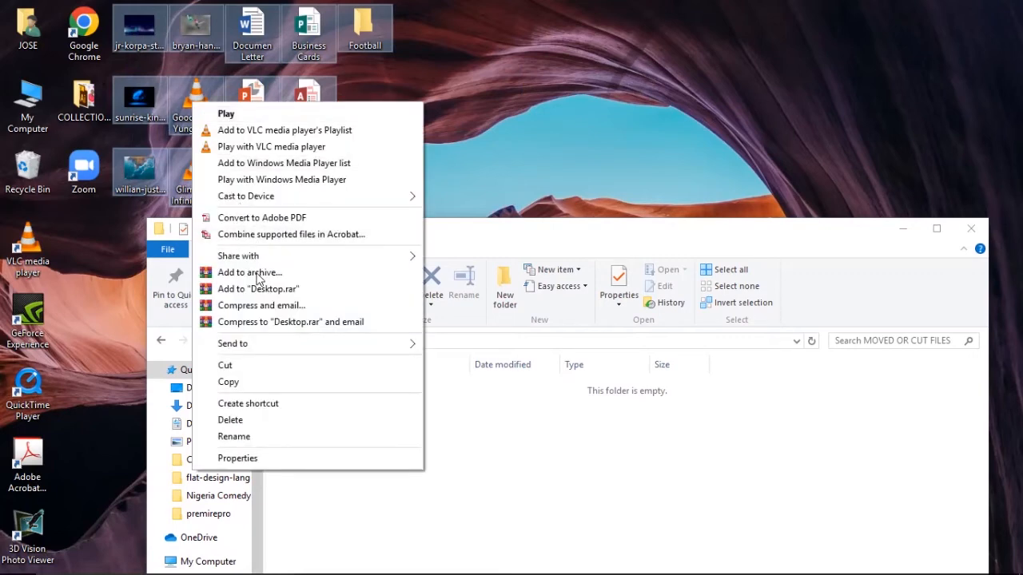
{"action": "left_click", "coordinate": [273, 369]}
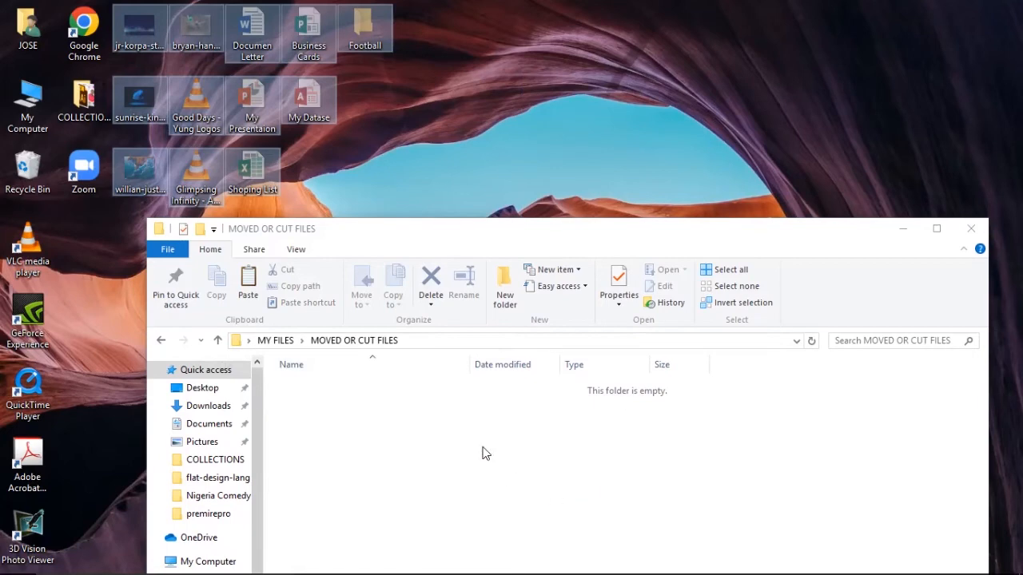
{"action": "right_click", "coordinate": [514, 450]}
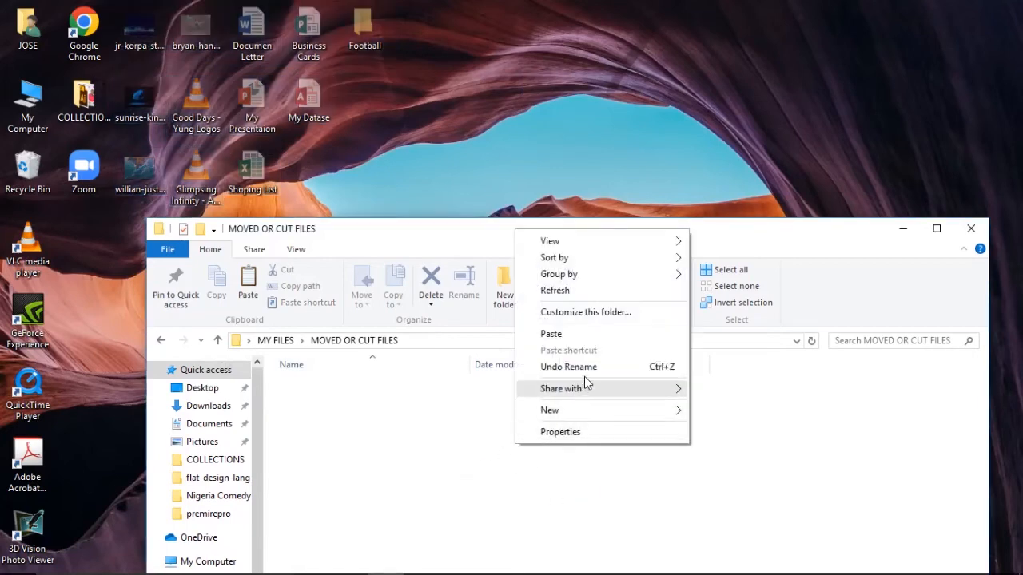
{"action": "left_click", "coordinate": [594, 336]}
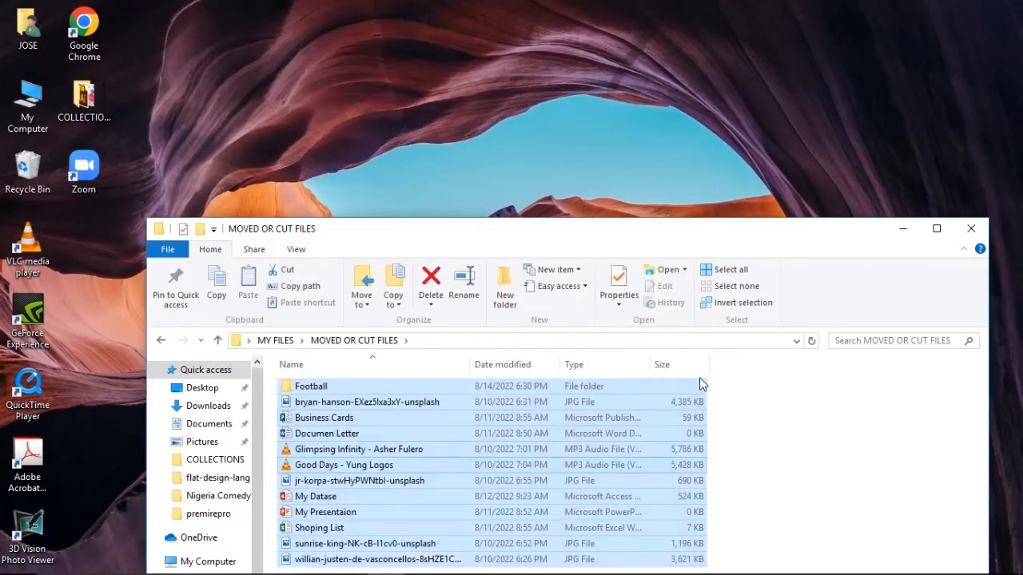
- Reposition the MOVED OR CUT FILES window to check the desktop area the files were cut from, and maximize the window
{"action": "left_click_drag", "start_coordinate": [580, 232], "coordinate": [641, 369]}
{"action": "left_click_drag", "start_coordinate": [335, 2], "coordinate": [132, 248]}
{"action": "left_click_drag", "start_coordinate": [723, 2], "coordinate": [126, 288]}
{"action": "left_click_drag", "start_coordinate": [684, 368], "coordinate": [613, 165]}
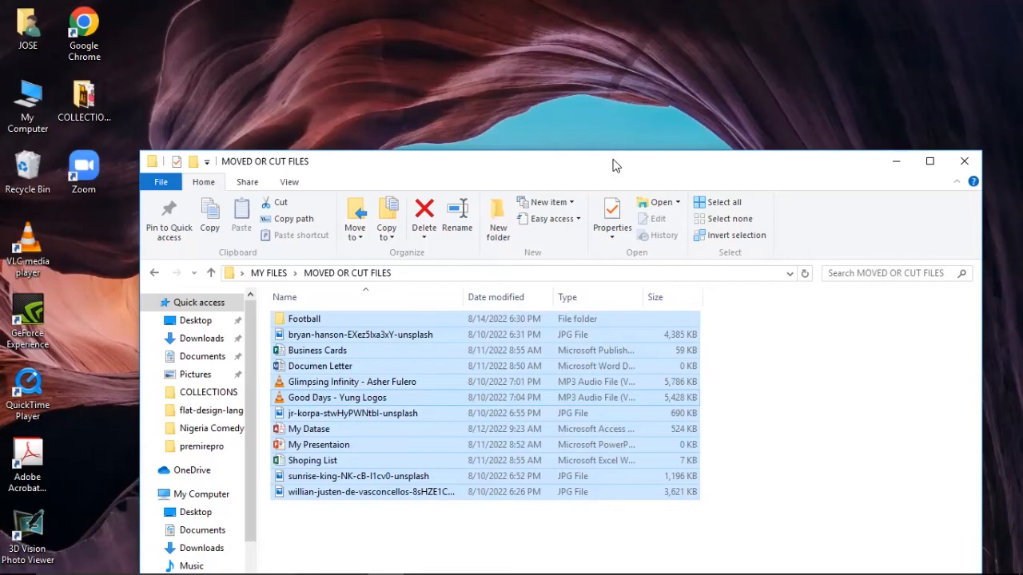
{"action": "left_click_drag", "start_coordinate": [613, 166], "coordinate": [594, 139]}
{"action": "left_click_drag", "start_coordinate": [581, 86], "coordinate": [582, 86]}
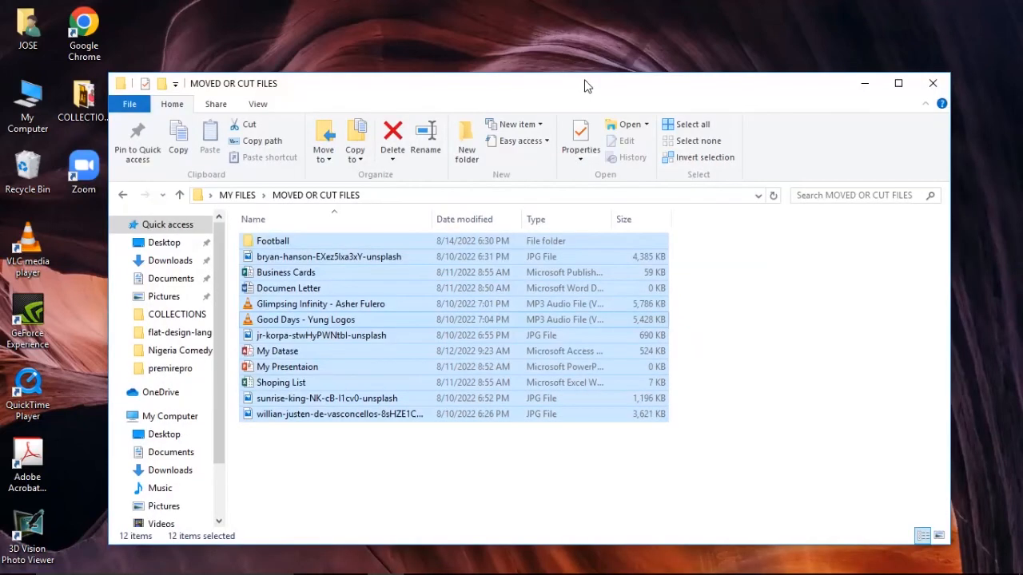
{"action": "left_click", "coordinate": [900, 90]}
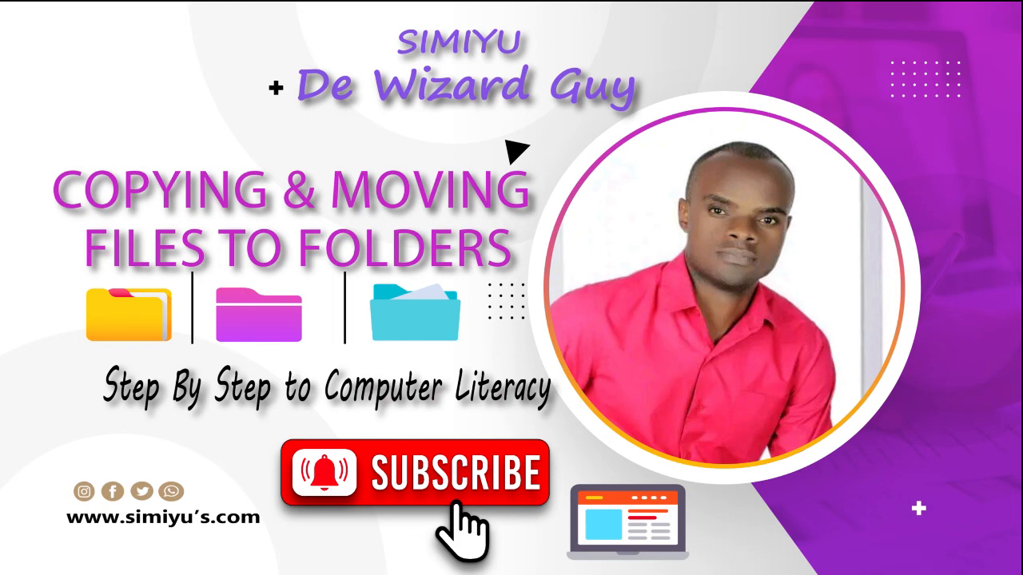